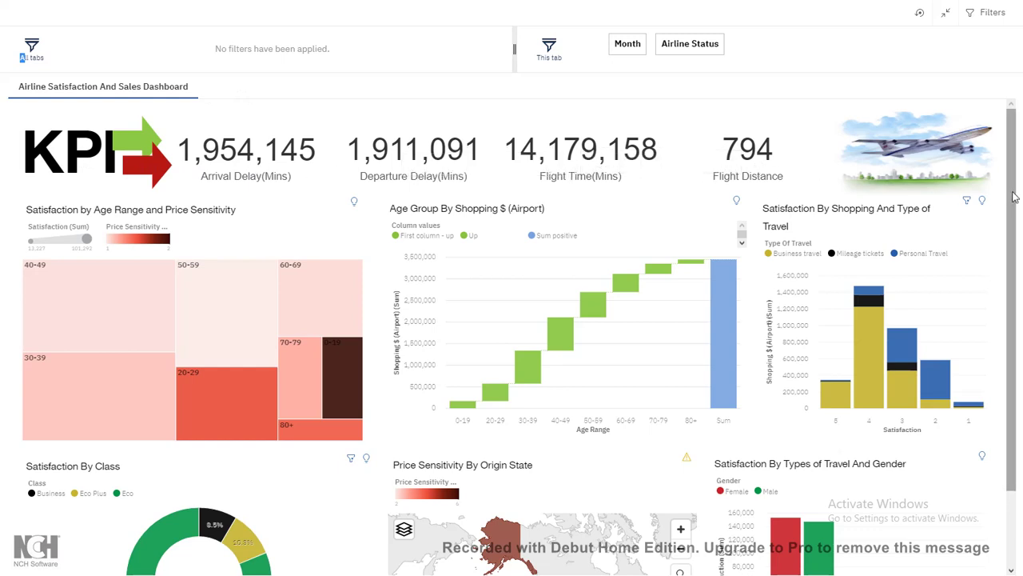
- Scroll the dashboard down a little to reveal the origin-state map and class donut
scroll(1011, 197, "down", 1)
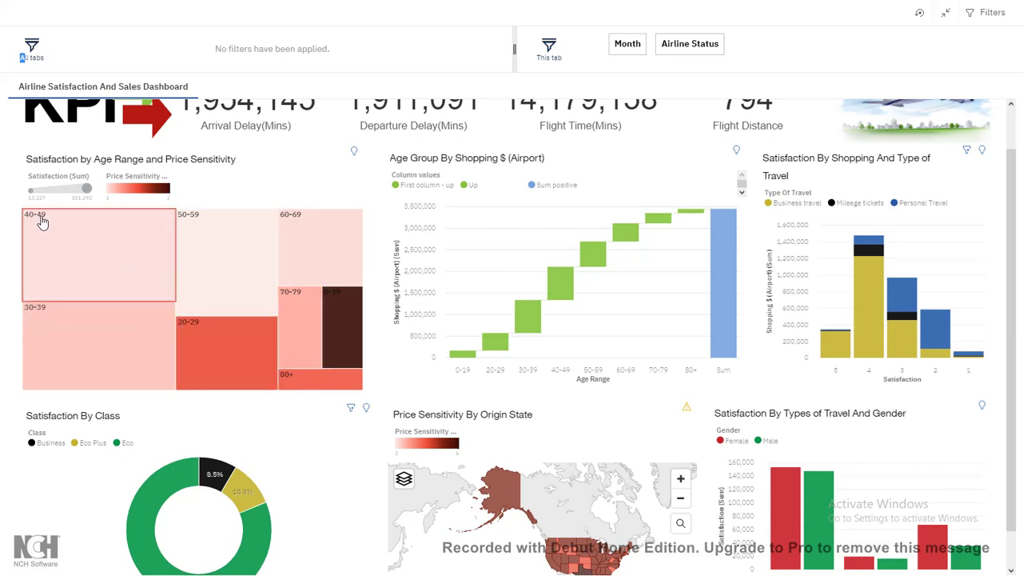
mouse_move(869, 336)
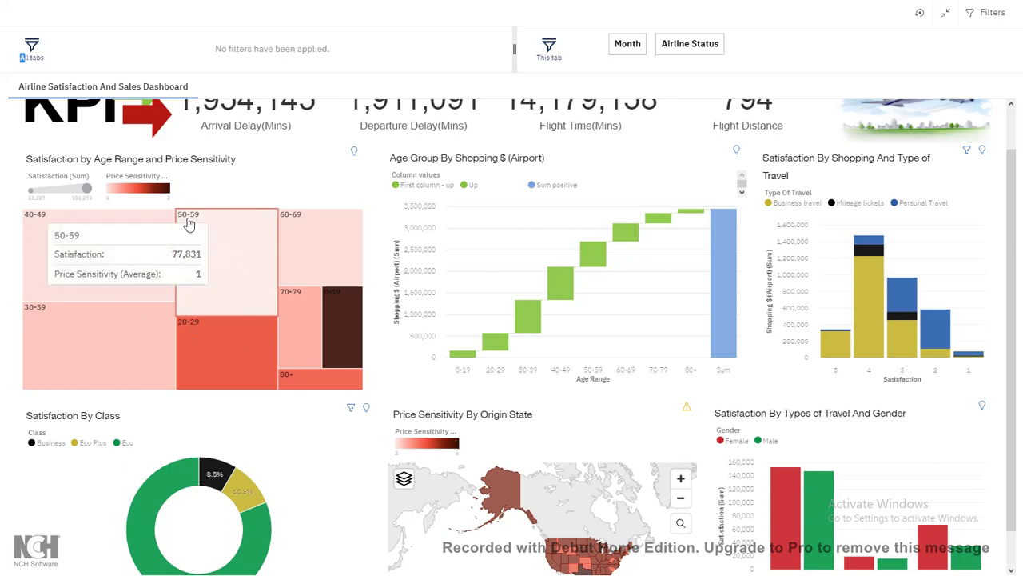
mouse_move(226, 311)
mouse_move(868, 287)
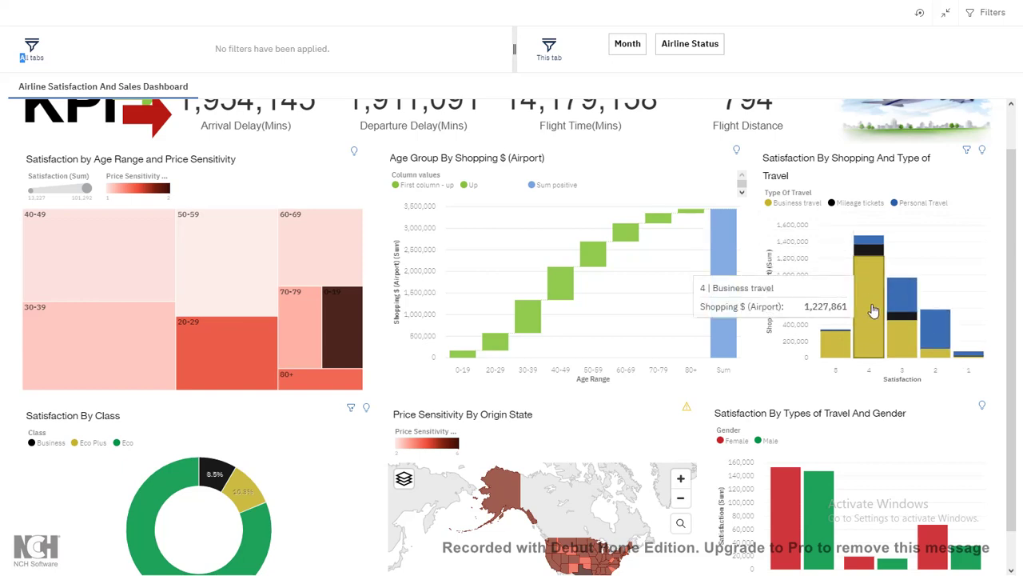
- Drag the scrollbar down past the KPI totals to show the class donut, map and gender bars
mouse_move(869, 360)
left_click_drag(1013, 257, 1013, 324)
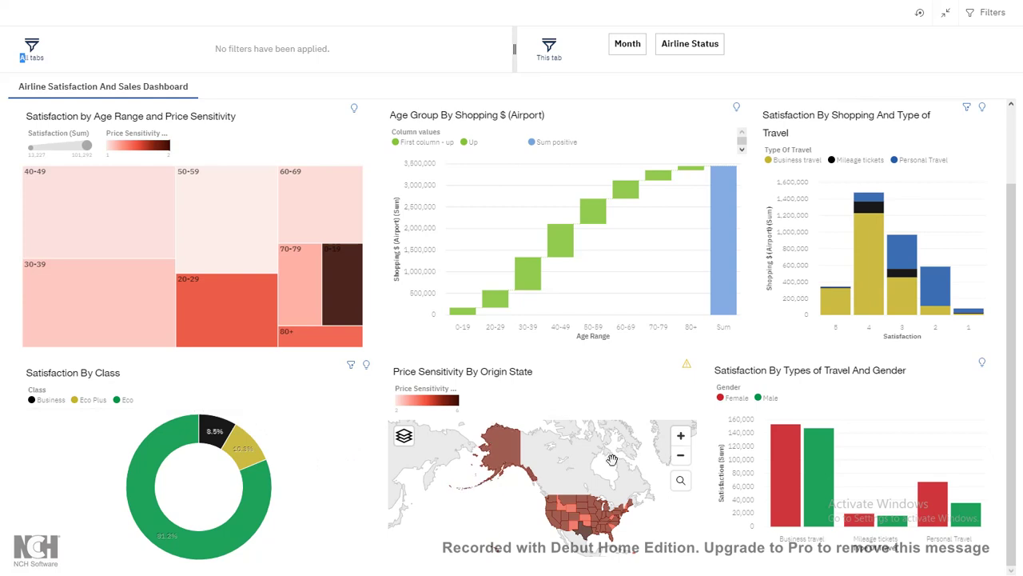
- Zoom into the Price Sensitivity By Origin State map and centre it on the US
left_click(681, 437)
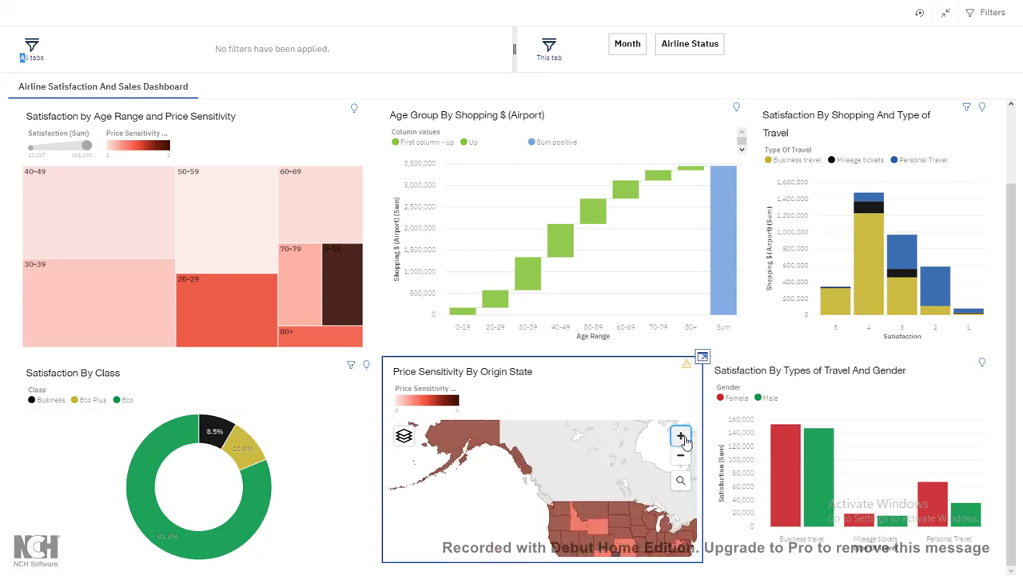
left_click_drag(603, 485, 560, 437)
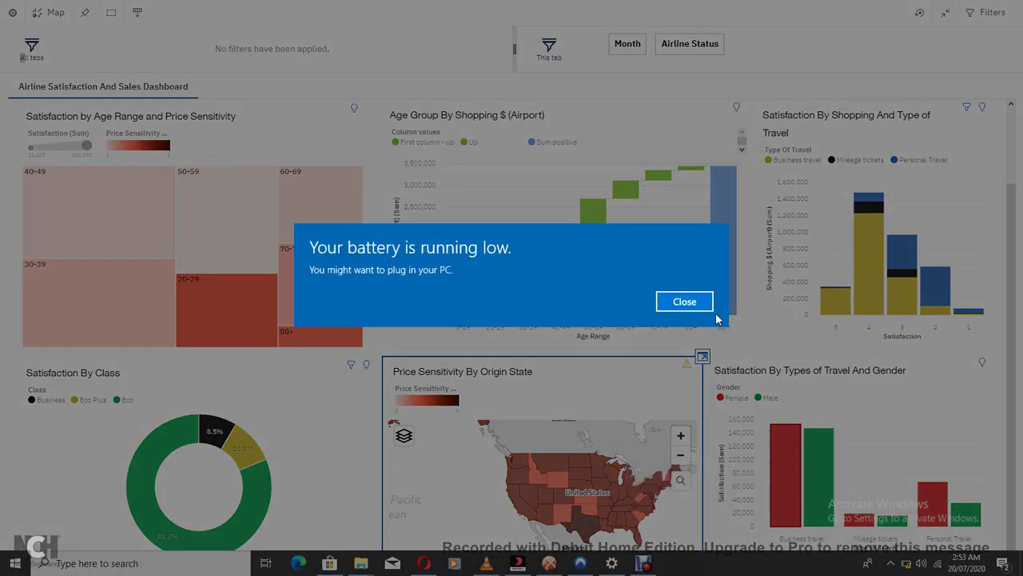
- Close the Windows low-battery notification covering the dashboard
left_click(677, 302)
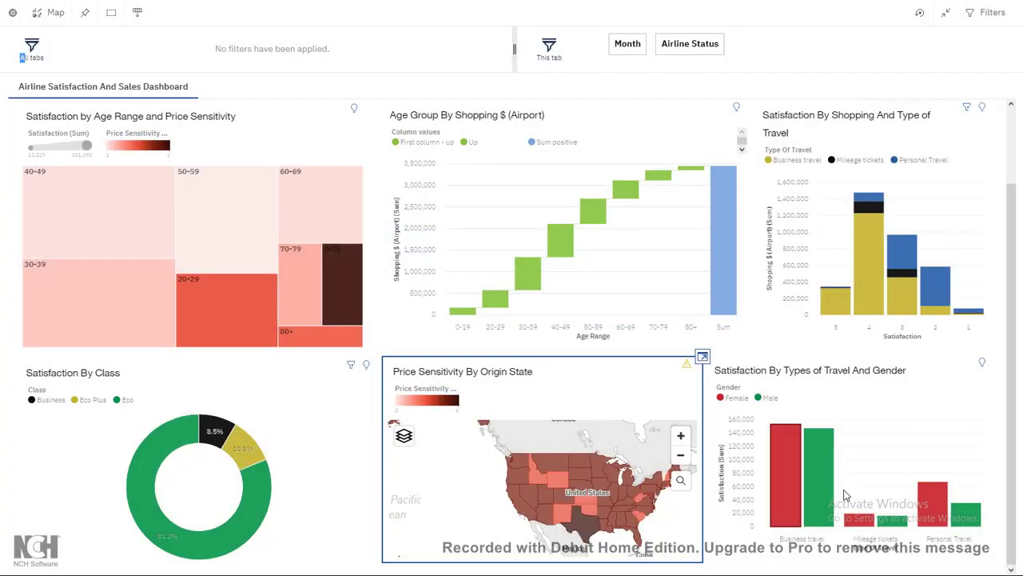